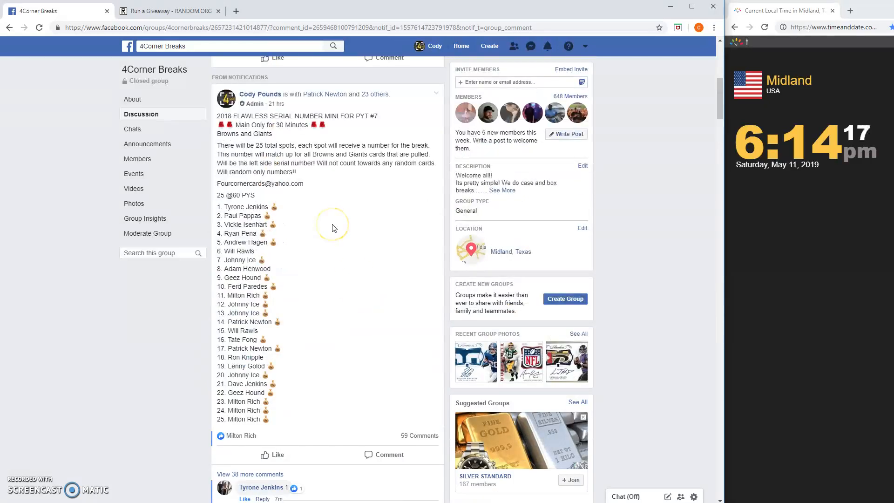
{"action": "scroll", "coordinate": [333, 227], "scroll_direction": "down", "scroll_amount": 3}
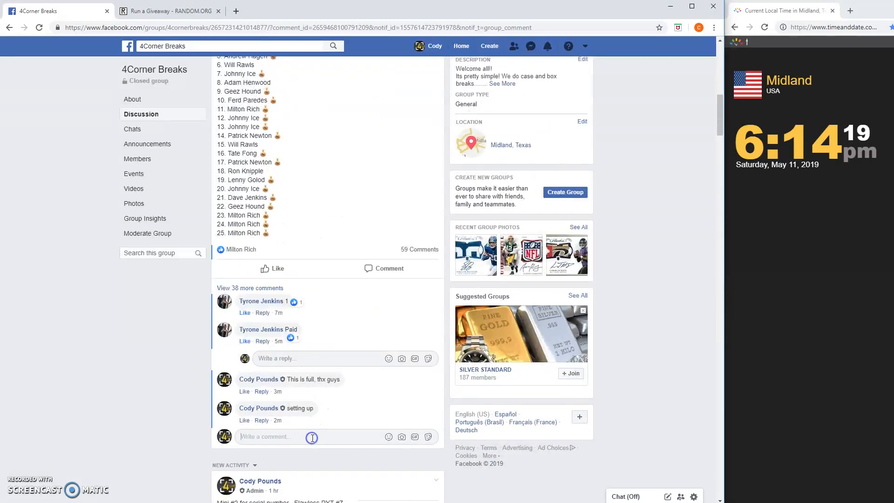
{"action": "type", "text": "4"}
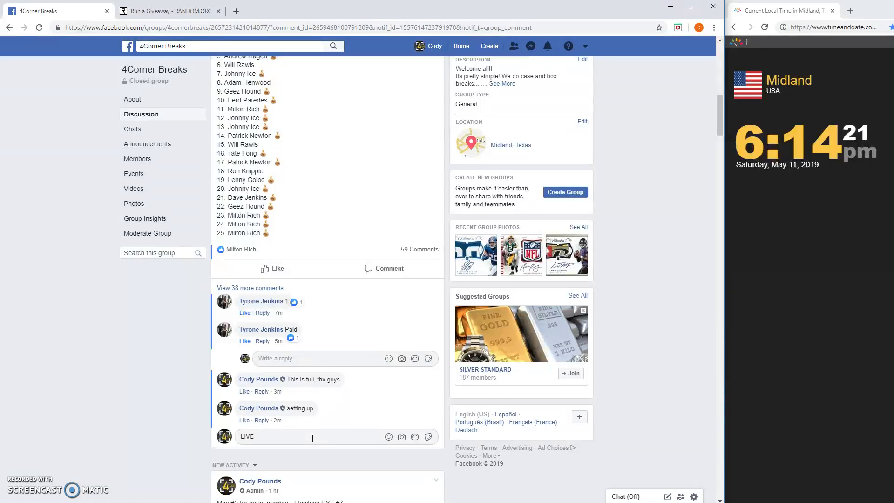
- Post the LIVE comment under the giveaway post and bring the names spreadsheet forward
{"action": "key", "text": "Return"}
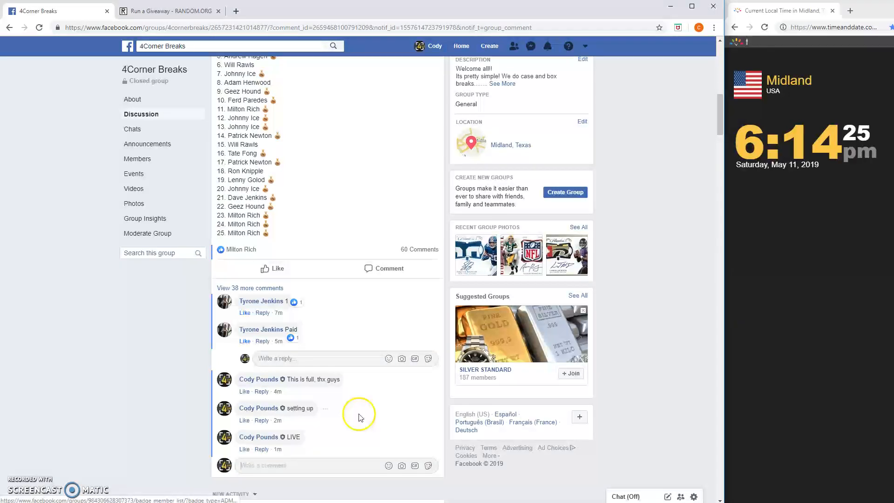
{"action": "key", "text": "alt+Tab"}
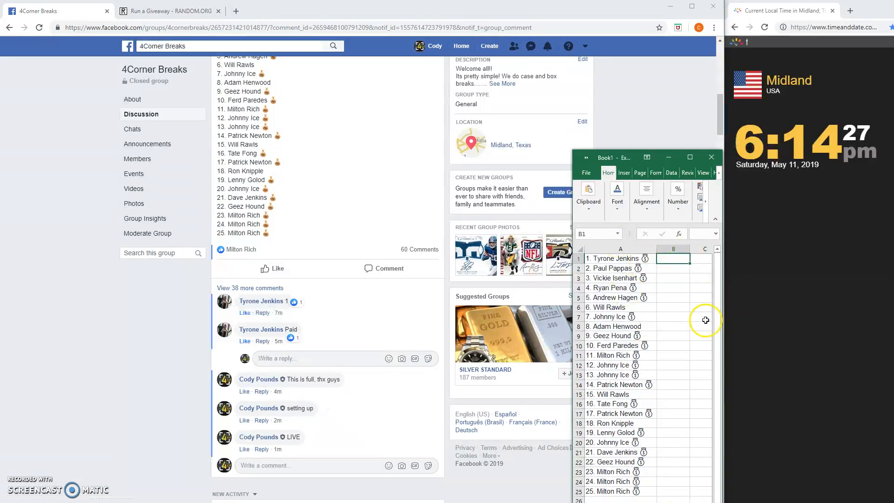
- Roll 2d6 on the giveaway page to set the number of rounds to 6
{"action": "left_click", "coordinate": [171, 12]}
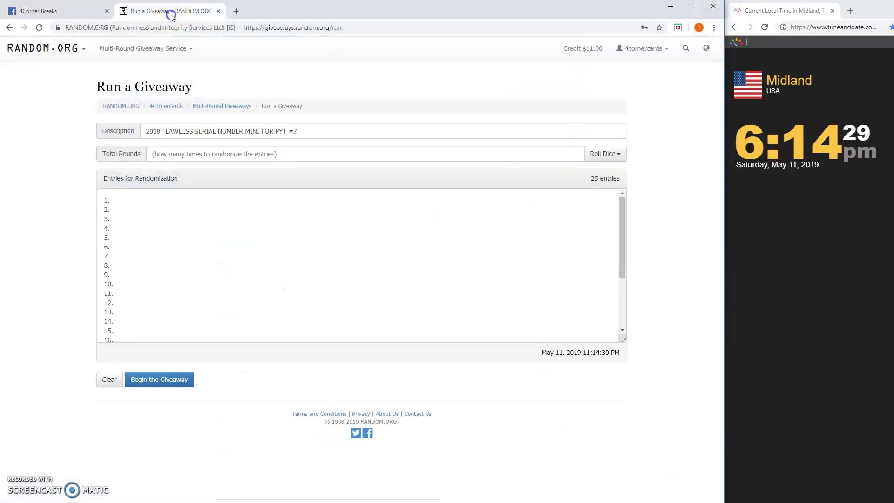
{"action": "left_click", "coordinate": [156, 253]}
{"action": "key", "text": "ctrl+End"}
{"action": "scroll", "coordinate": [174, 258], "scroll_direction": "up", "scroll_amount": 3}
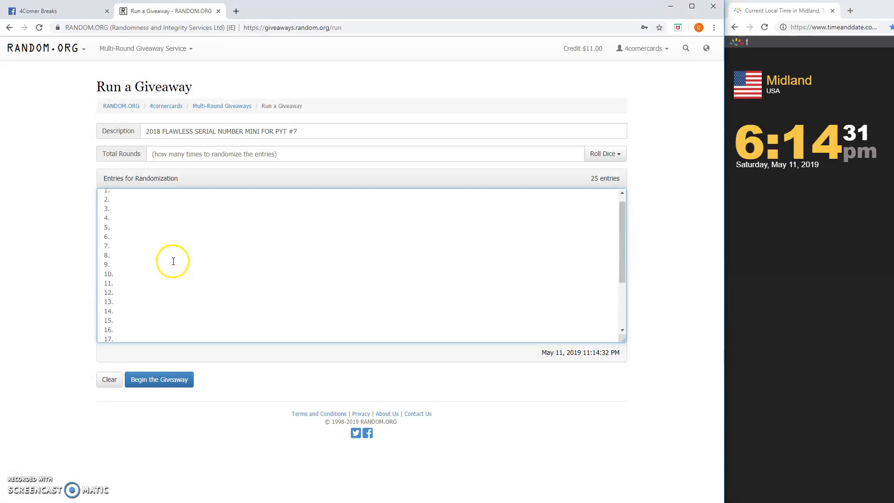
{"action": "left_click", "coordinate": [605, 154]}
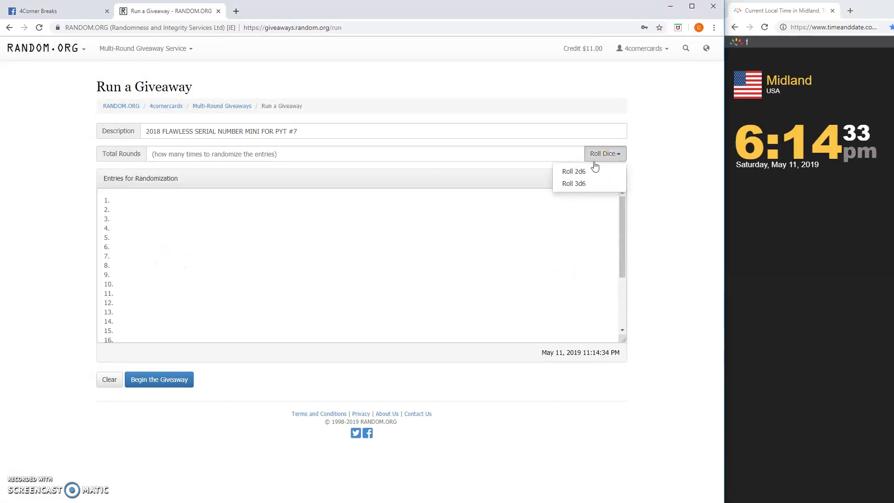
{"action": "left_click", "coordinate": [584, 180]}
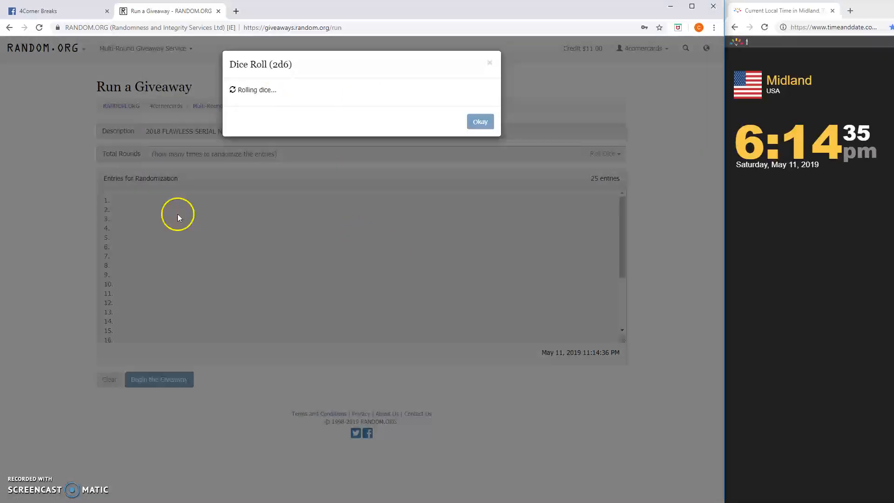
- Accept the roll of 6 rounds, begin the giveaway and run round 1
{"action": "left_click", "coordinate": [482, 168]}
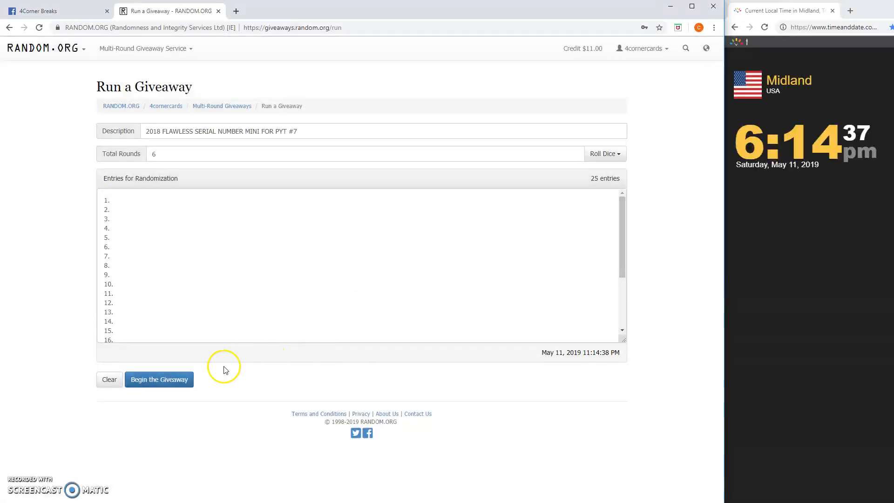
{"action": "left_click", "coordinate": [187, 378]}
{"action": "left_click", "coordinate": [481, 153]}
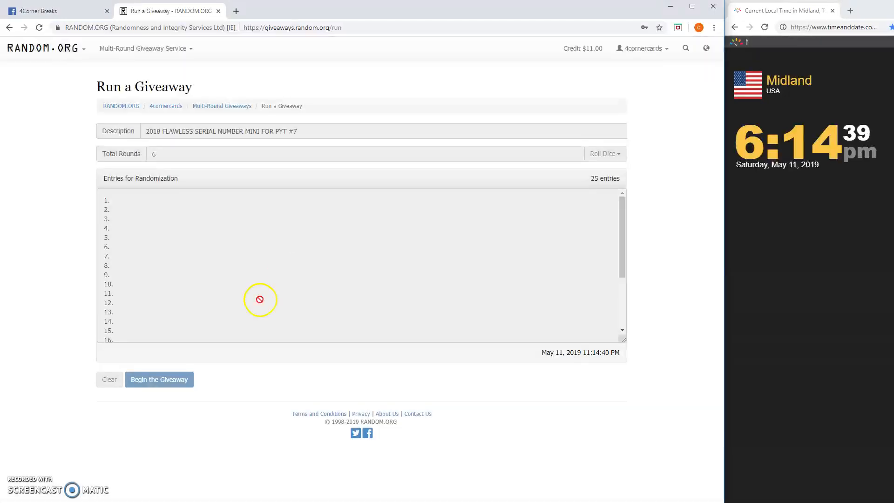
{"action": "left_click", "coordinate": [176, 380]}
- Advance through rounds 2-5 and run the final sixth round until Completed
{"action": "left_click", "coordinate": [148, 382]}
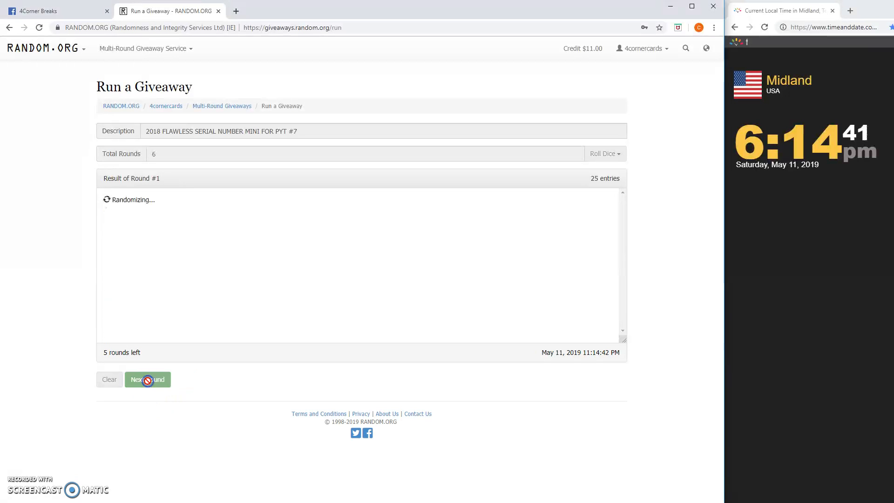
{"action": "left_click", "coordinate": [148, 381]}
{"action": "left_click", "coordinate": [149, 384]}
{"action": "left_click", "coordinate": [148, 386]}
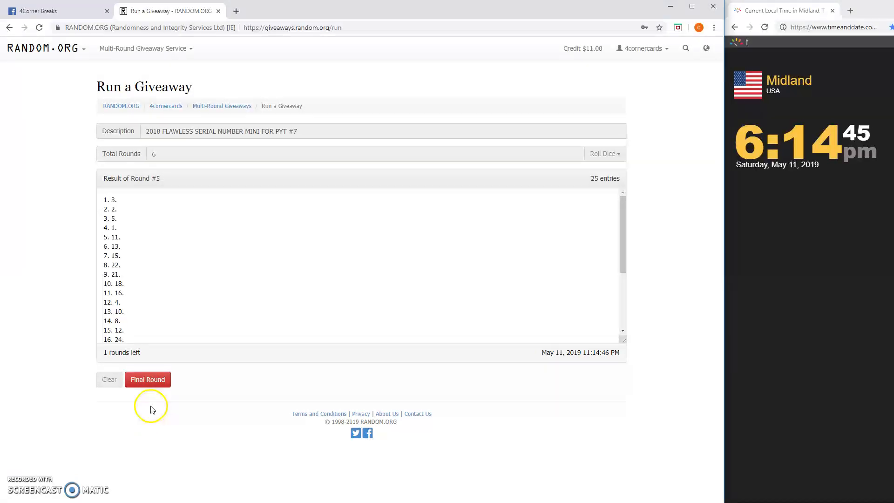
{"action": "left_click", "coordinate": [150, 383]}
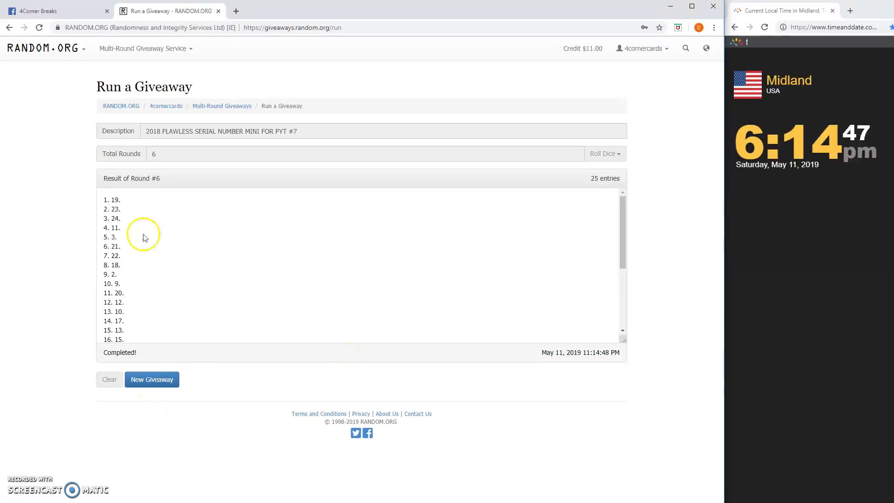
- Copy the round 6 results list and paste it into B1:B25 beside the names
{"action": "left_click_drag", "start_coordinate": [104, 203], "coordinate": [165, 296]}
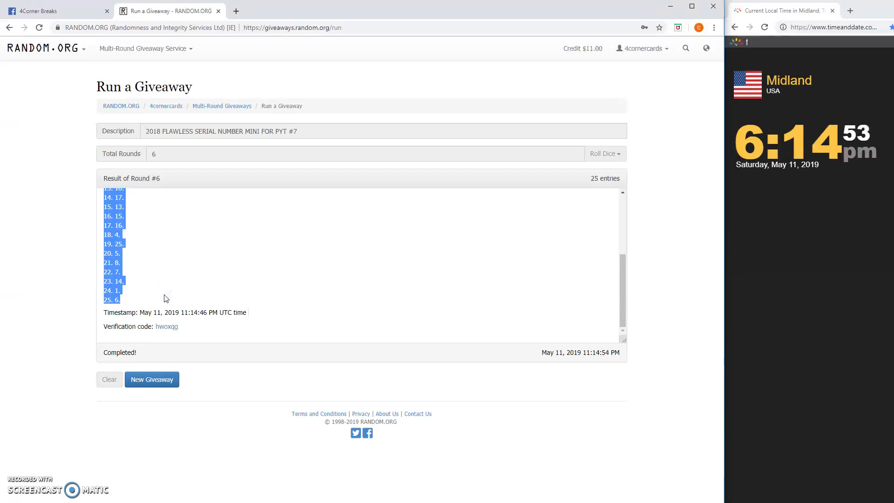
{"action": "key", "text": "alt+Tab"}
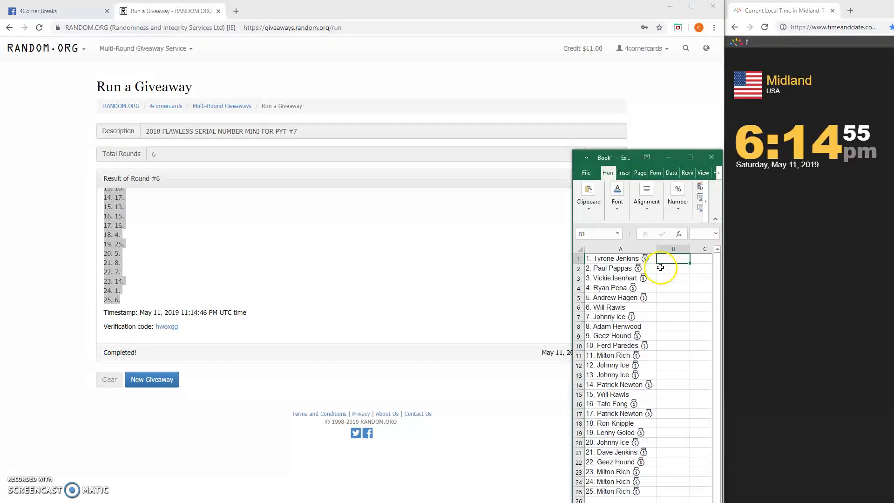
{"action": "left_click_drag", "start_coordinate": [659, 256], "coordinate": [678, 488]}
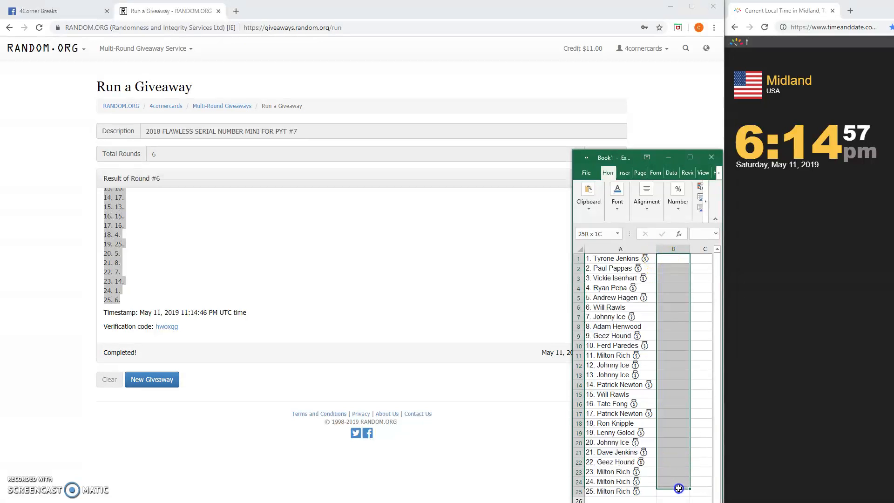
{"action": "type", "text": "1. 19. 2. 23. 3. 24. 4. 11. 5. 3. 6. 21. 7. 22. 8. 18. 9. 2. 10. 9. 11. 20. 12. 12. 13. 10. 14. 17. 15. 13. 16. 15. 17. 16. 18. 4. 19. 25. 20. 5. 21. 8. 22. 7. 23. 14. 24. 1. 25. 6."}
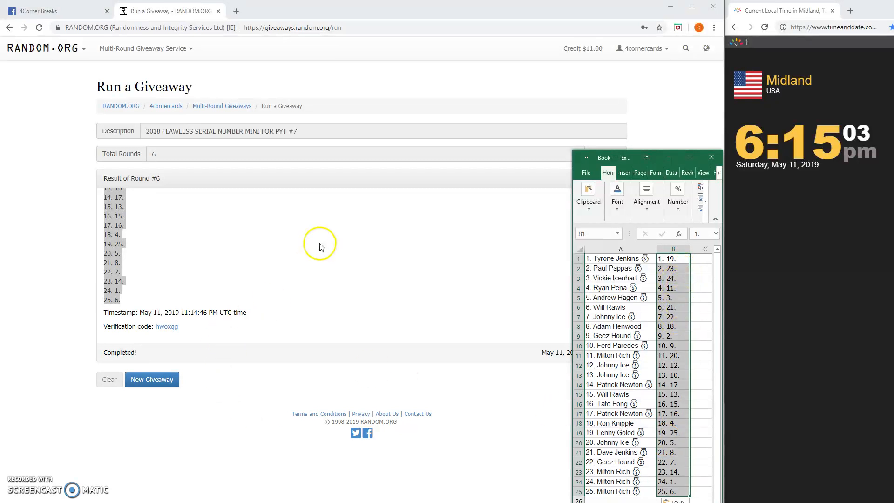
- Verify the giveaway via its verification code link on RANDOM.ORG
{"action": "left_click", "coordinate": [372, 286]}
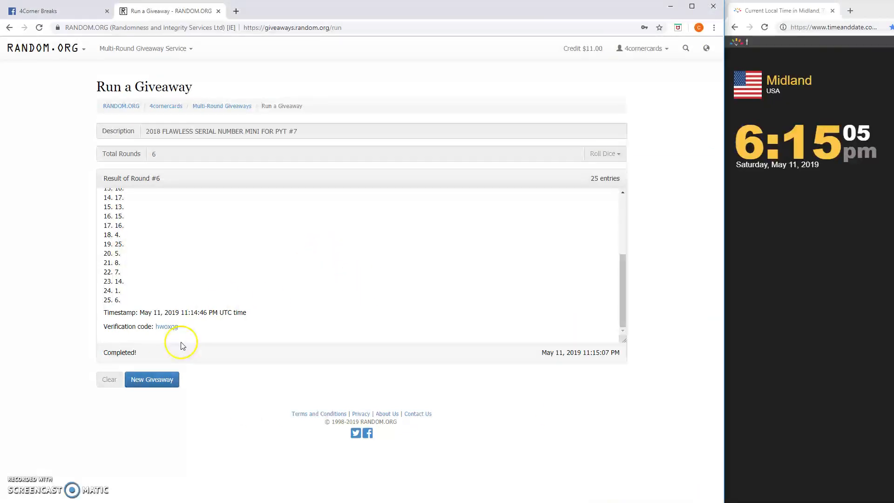
{"action": "left_click", "coordinate": [168, 327]}
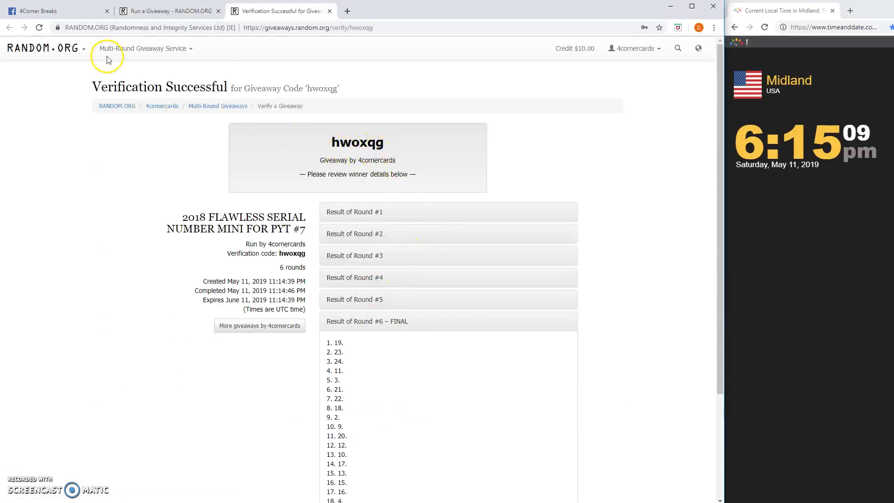
- Post a DONE comment on the Facebook giveaway post
{"action": "left_click", "coordinate": [69, 11]}
{"action": "left_click", "coordinate": [328, 423]}
{"action": "type", "text": "DONE"}
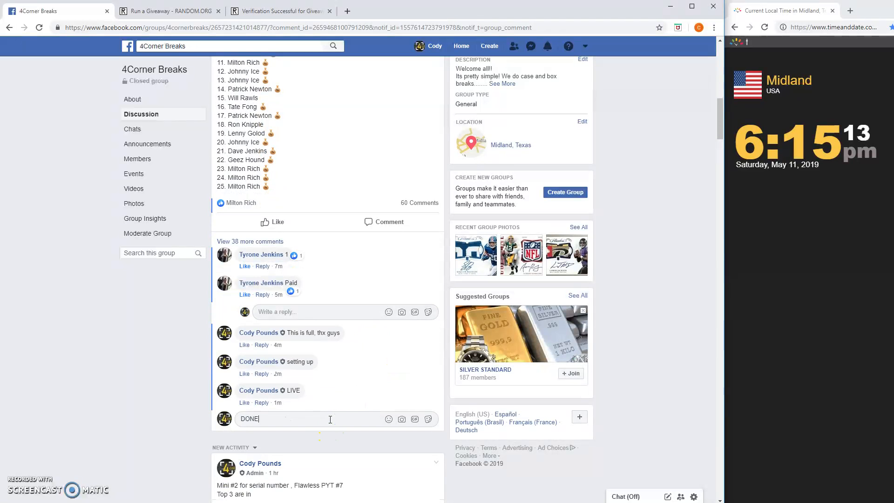
{"action": "key", "text": "Return"}
{"action": "left_click", "coordinate": [278, 434]}
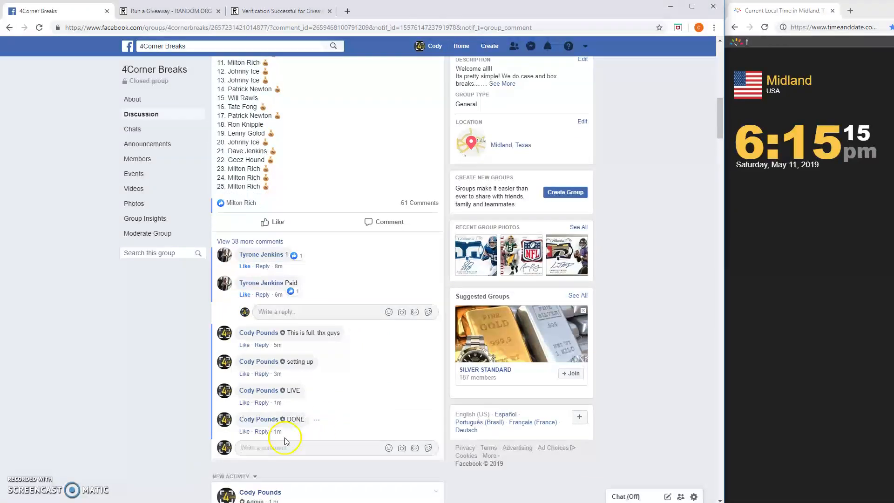